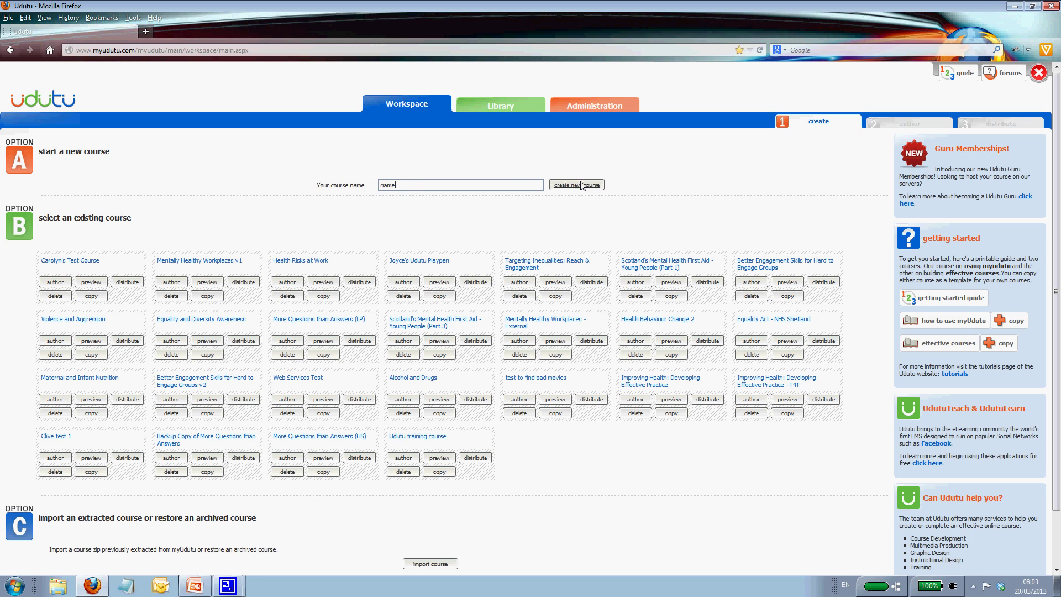
- Clear the entered text from the new course's name
{"action": "double_click", "coordinate": [390, 185]}
{"action": "key", "text": "BackSpace"}
- Switch to the Udutu Training presentation in PowerPoint, read the Cloning slide, and minimise the presentation
{"action": "left_click", "coordinate": [194, 587]}
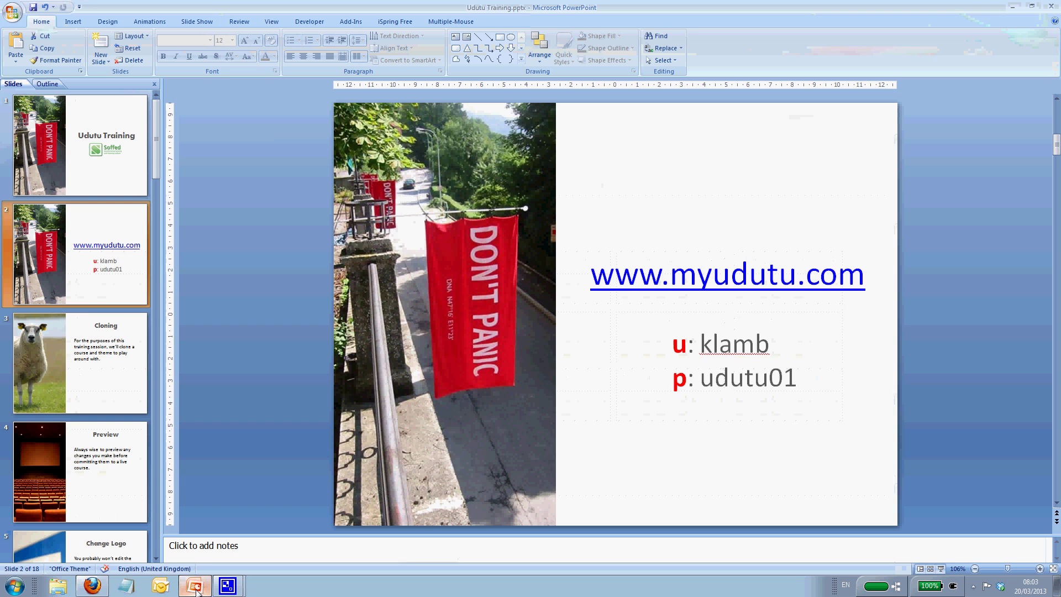
{"action": "left_click", "coordinate": [104, 387]}
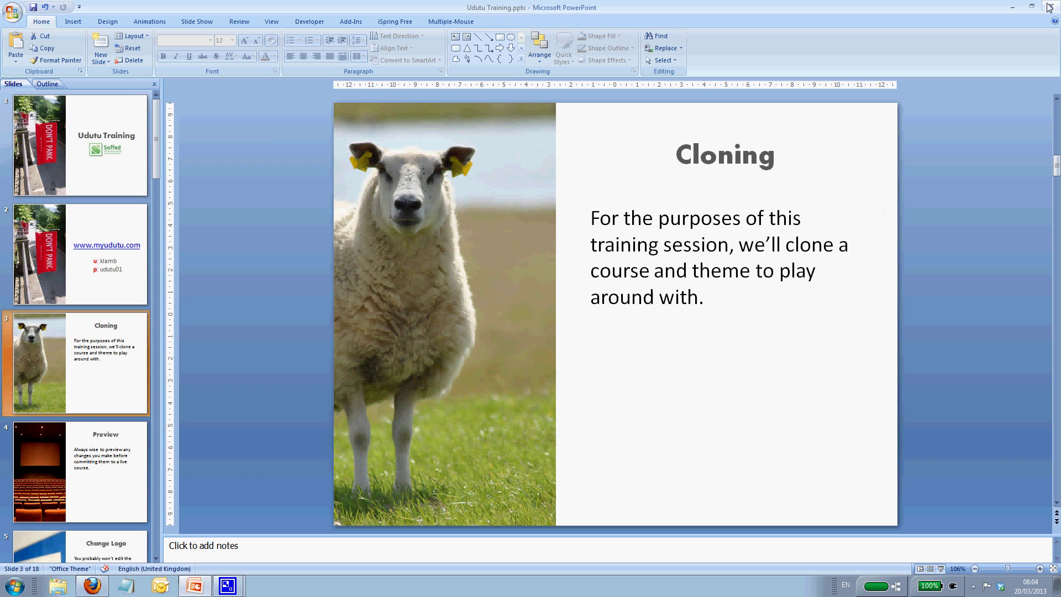
{"action": "left_click", "coordinate": [1015, 6]}
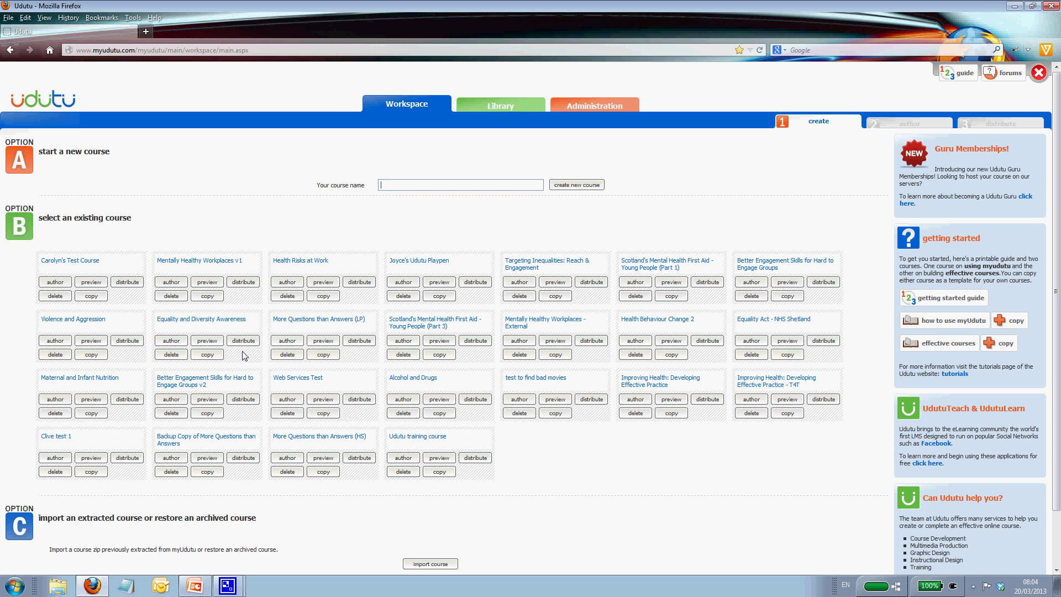
- Copy the existing course named Udutu training course
{"action": "triple_click", "coordinate": [419, 442]}
{"action": "left_click", "coordinate": [420, 442]}
{"action": "triple_click", "coordinate": [420, 442]}
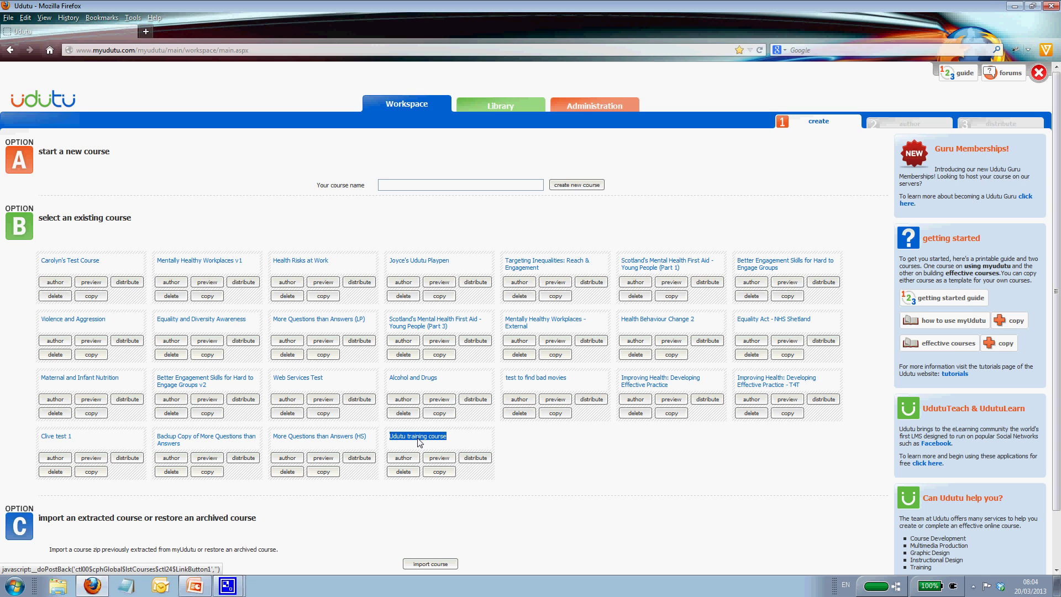
{"action": "left_click", "coordinate": [419, 442]}
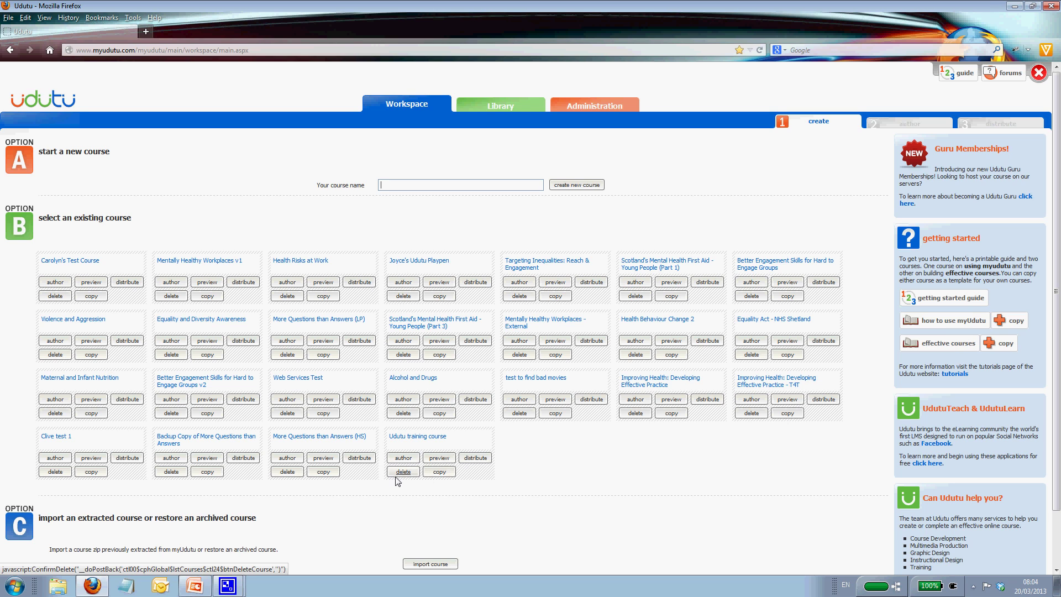
{"action": "left_click", "coordinate": [440, 472]}
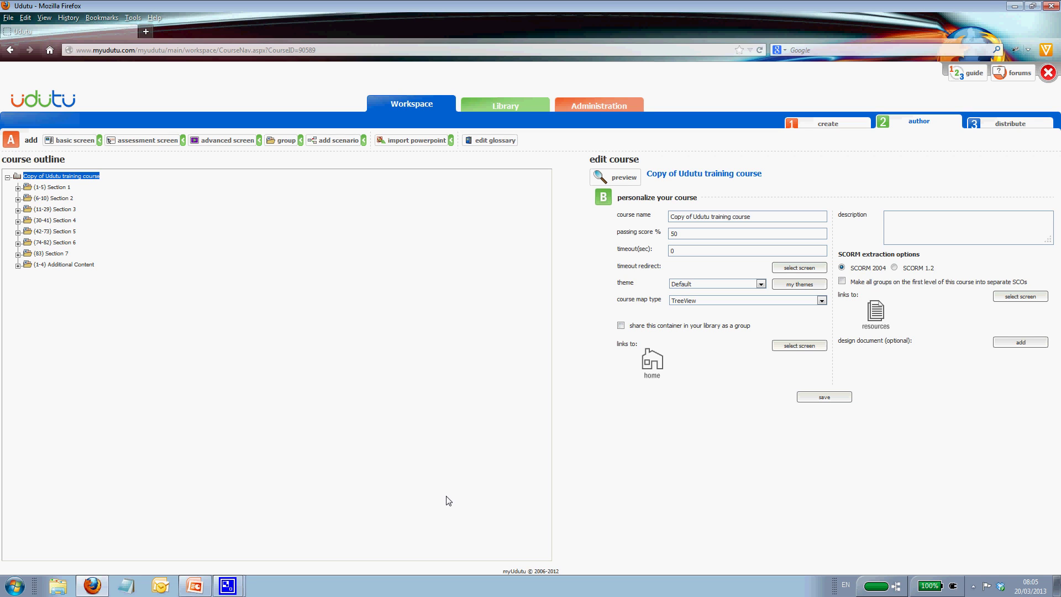
- Rename the copied course by putting the author's first name in possessive form before "Copy of Udutu training course", and save it
{"action": "triple_click", "coordinate": [660, 175]}
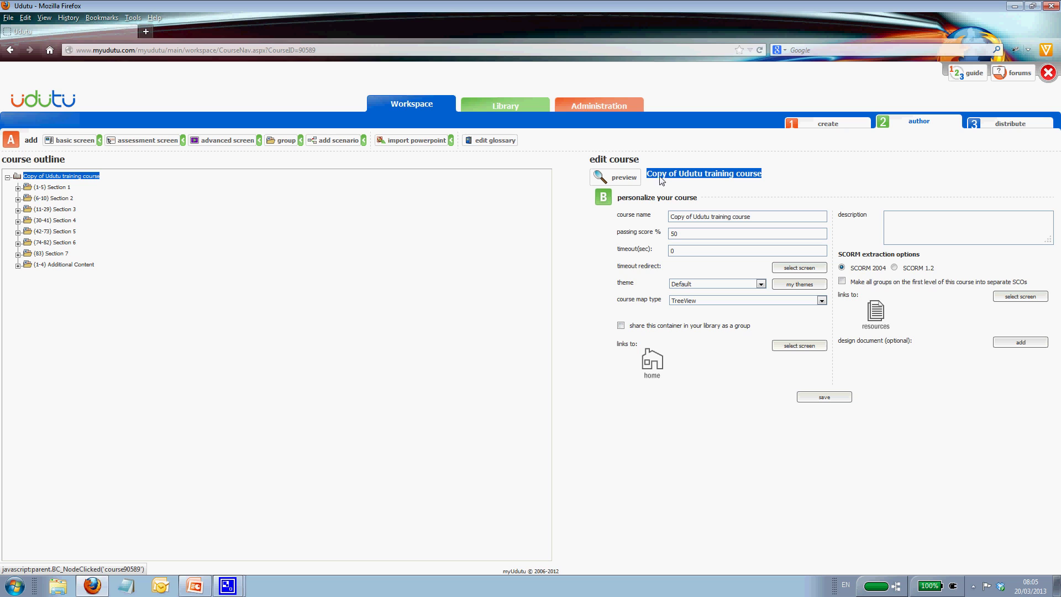
{"action": "left_click", "coordinate": [756, 182]}
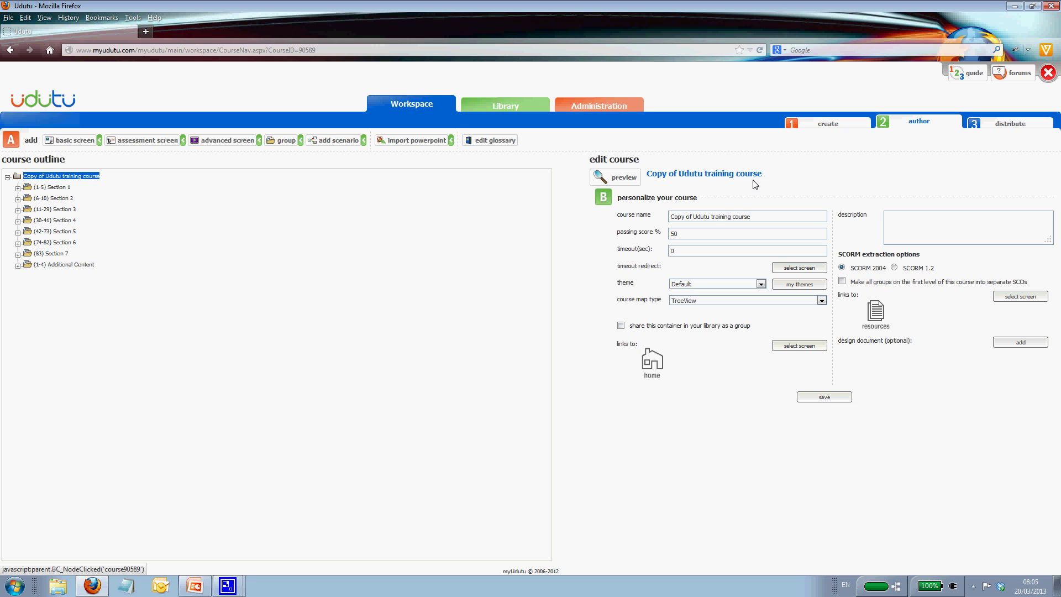
{"action": "left_click", "coordinate": [675, 218]}
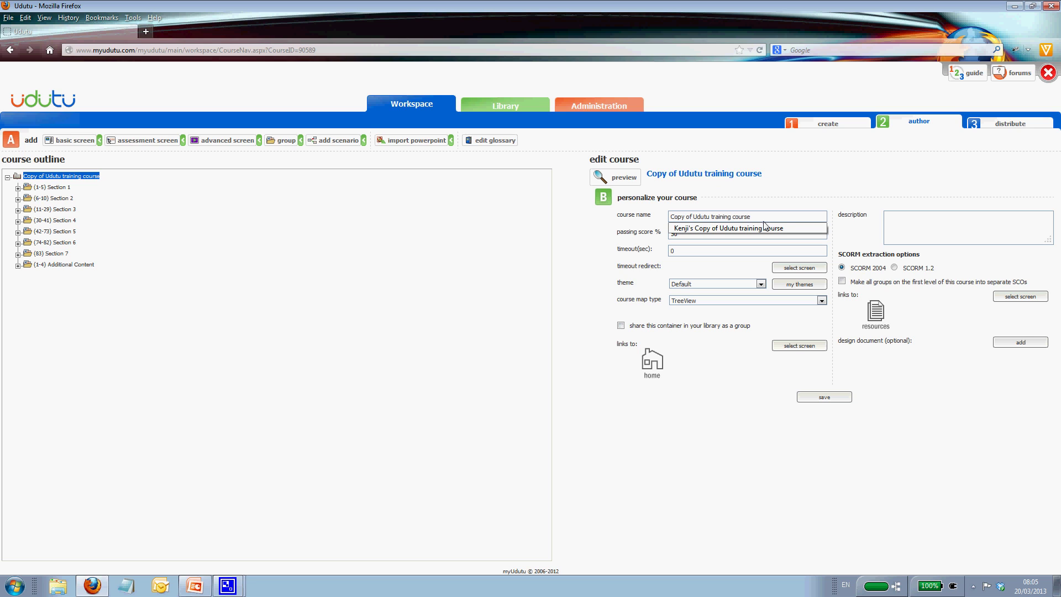
{"action": "left_click", "coordinate": [748, 228]}
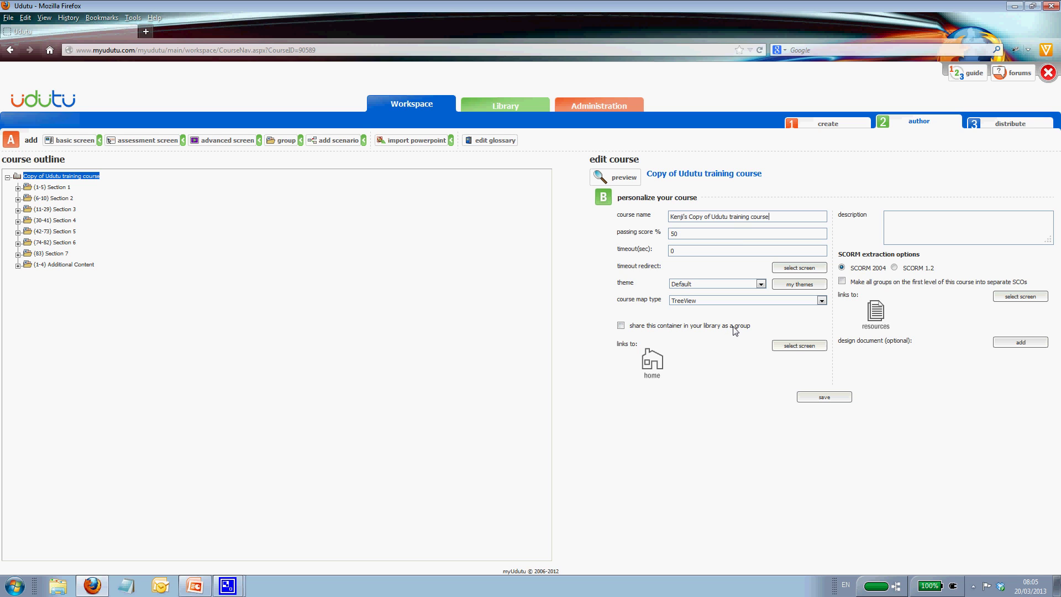
{"action": "left_click", "coordinate": [825, 397]}
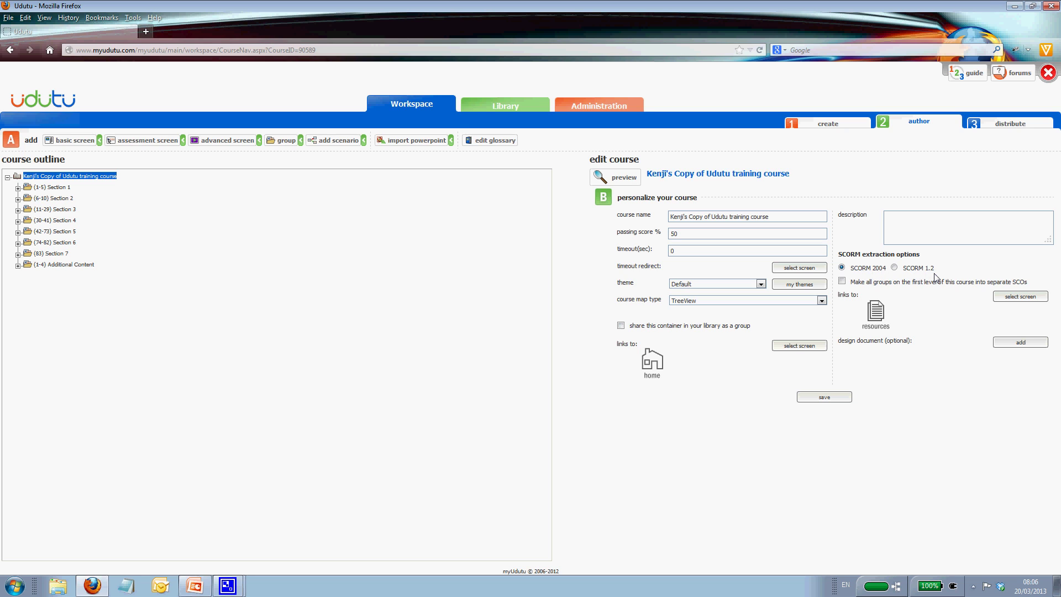
- Choose SCORM 1.2 as the extraction format for the copied course
{"action": "left_click", "coordinate": [894, 268]}
- Open the administration theme builder in a separate browser tab and clone the active theme T-T-T
{"action": "middle_click", "coordinate": [594, 104]}
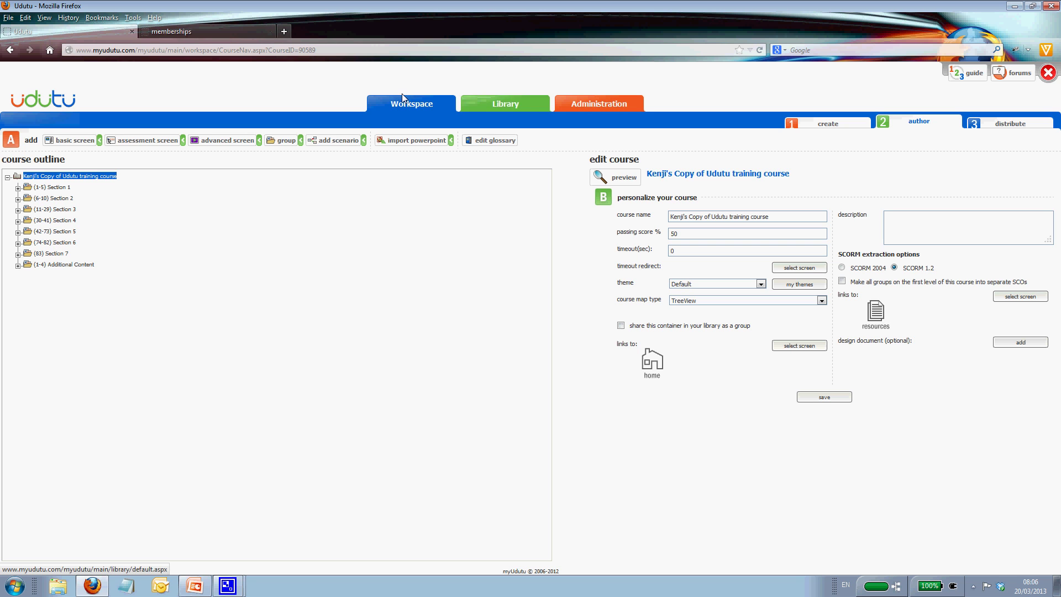
{"action": "left_click", "coordinate": [198, 33]}
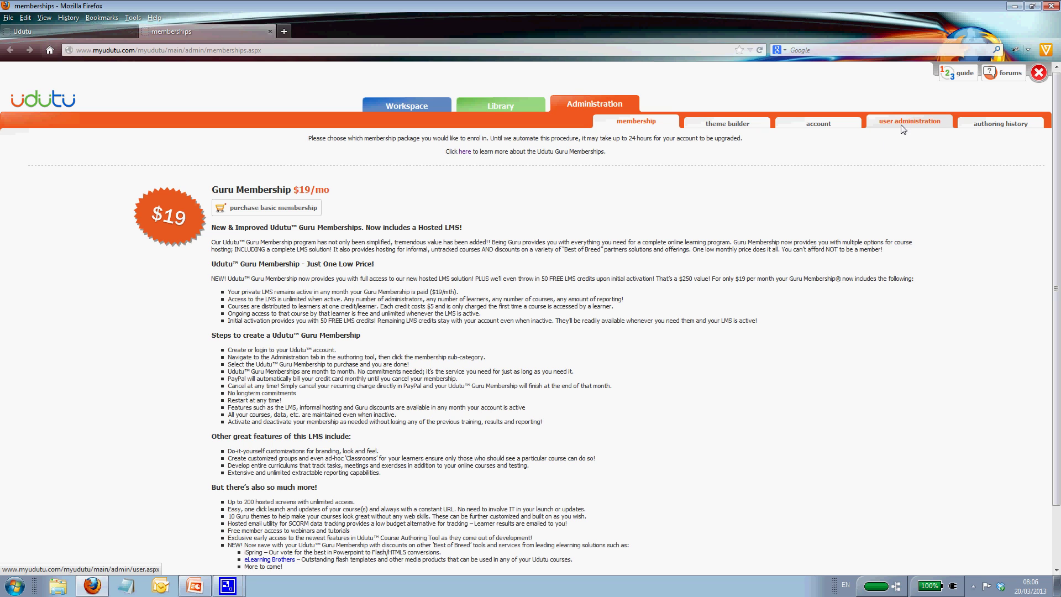
{"action": "left_click", "coordinate": [723, 128]}
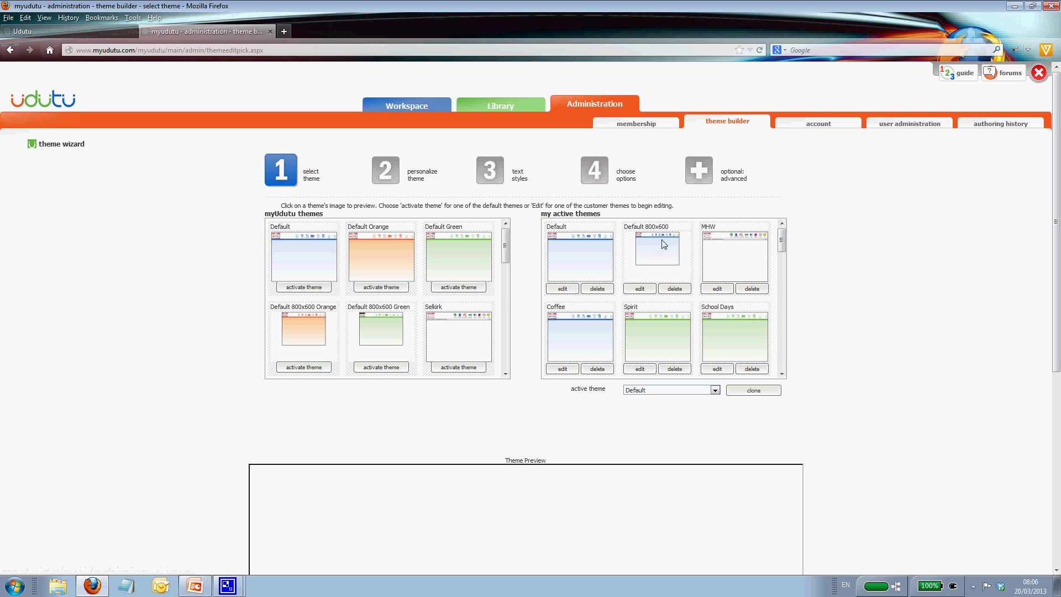
{"action": "left_click_drag", "start_coordinate": [783, 238], "coordinate": [799, 364]}
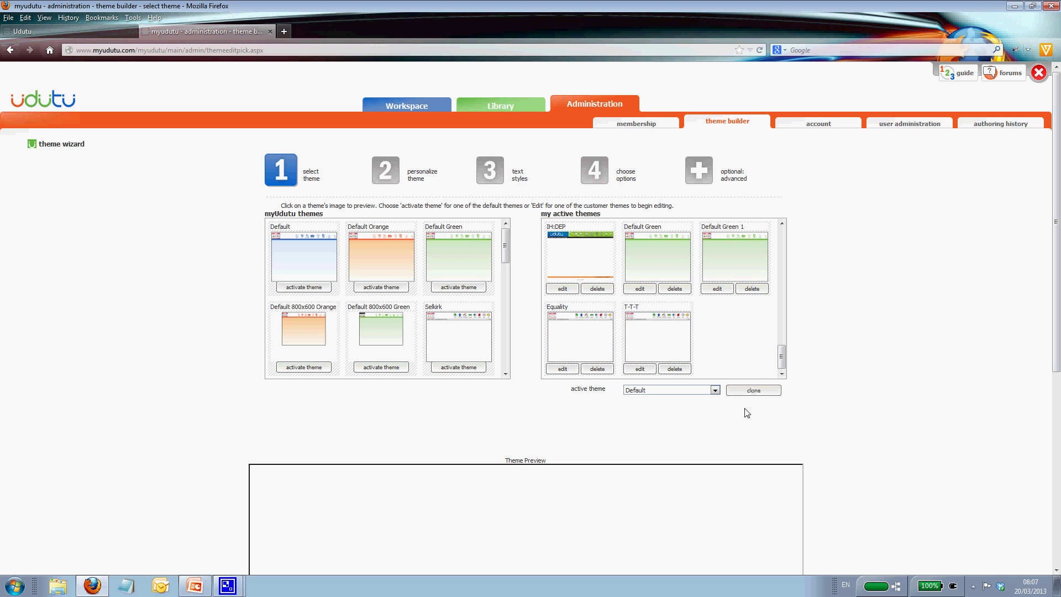
{"action": "left_click", "coordinate": [717, 391]}
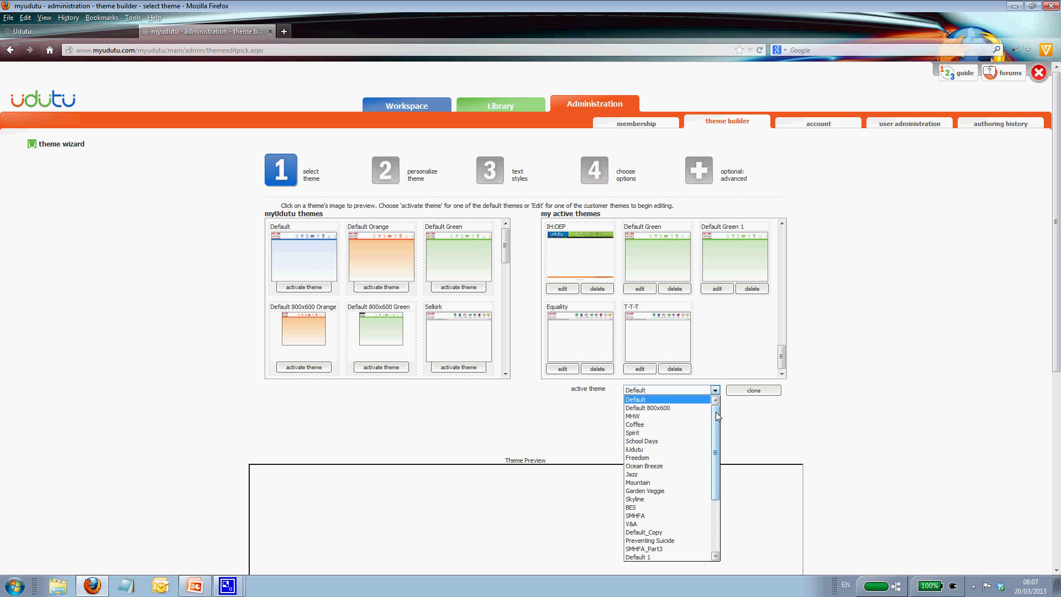
{"action": "left_click_drag", "start_coordinate": [719, 409], "coordinate": [722, 441]}
{"action": "scroll", "coordinate": [722, 441], "scroll_direction": "down", "scroll_amount": 2}
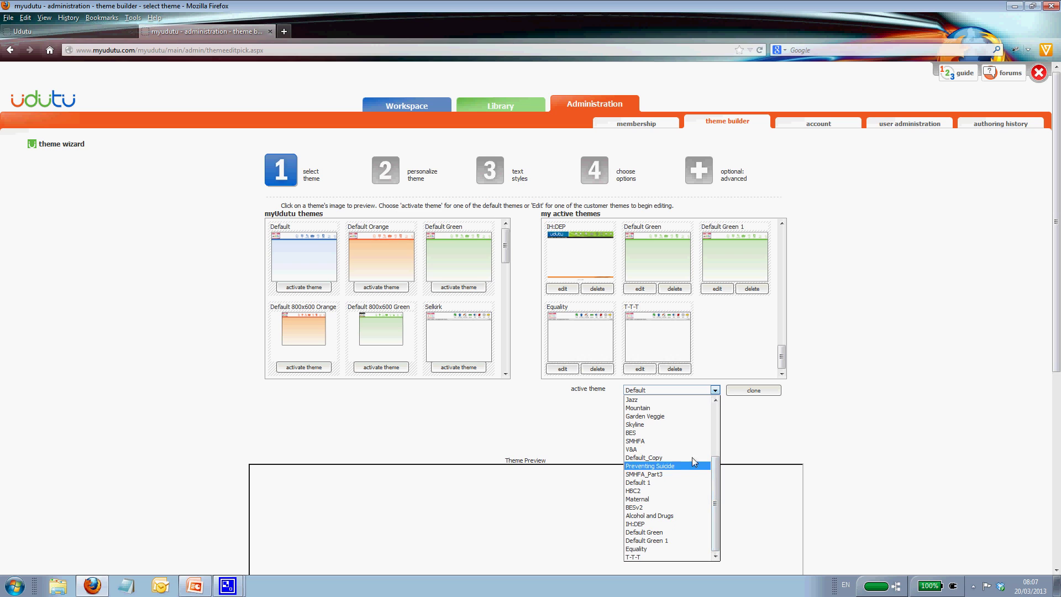
{"action": "left_click", "coordinate": [651, 558]}
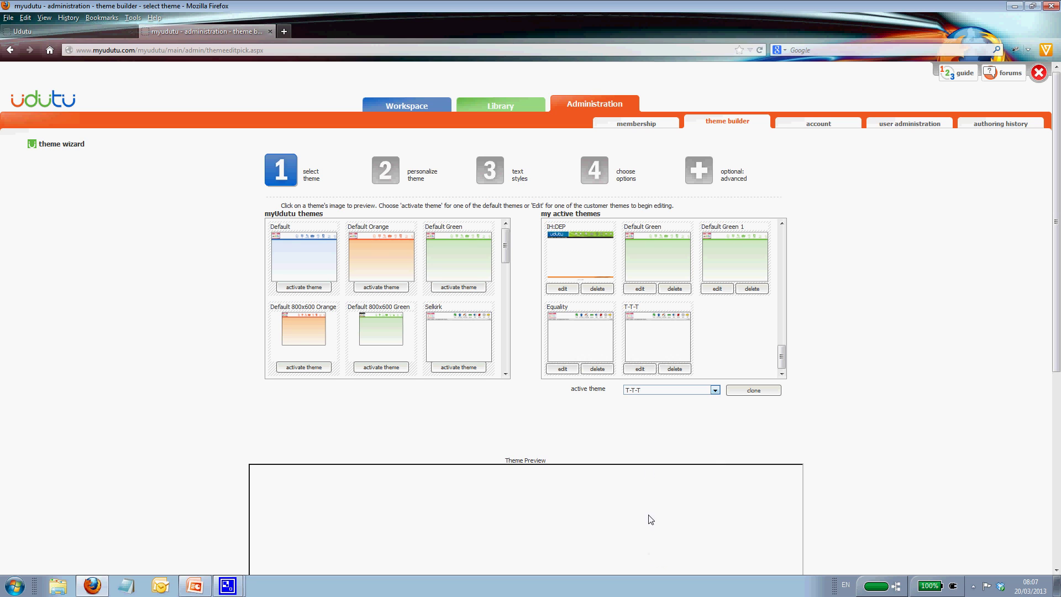
{"action": "left_click", "coordinate": [761, 390]}
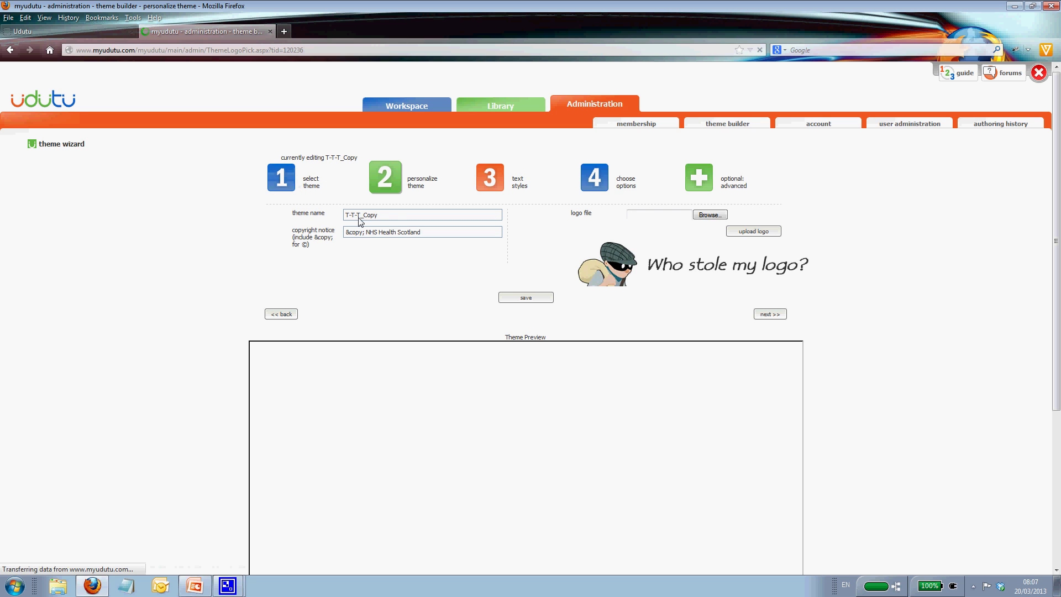
- Insert the author's first name in possessive form before "Copy" in the cloned theme's name and save the theme
{"action": "left_click_drag", "start_coordinate": [395, 218], "coordinate": [341, 216]}
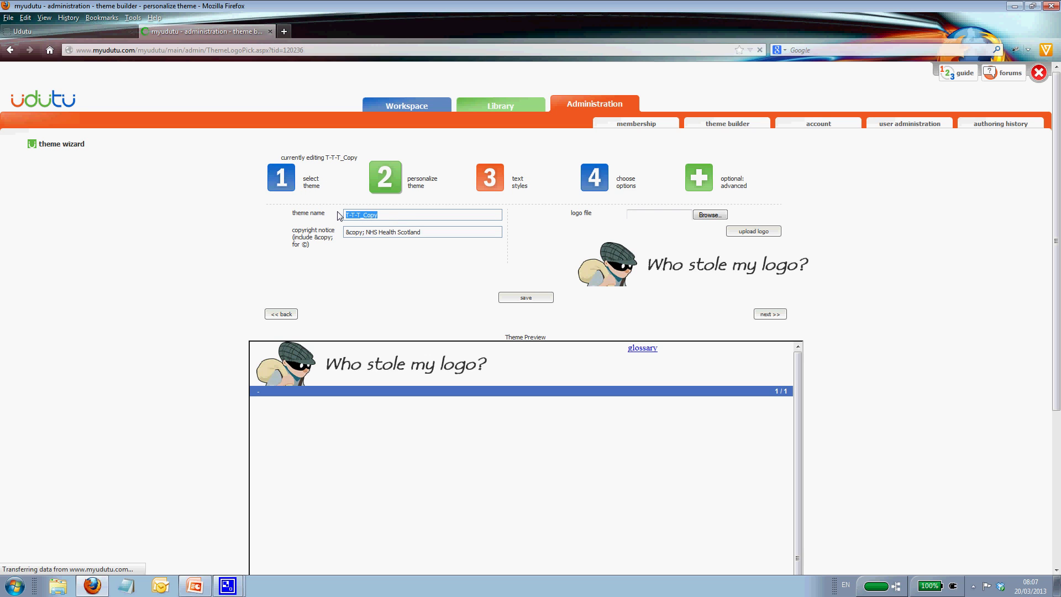
{"action": "left_click", "coordinate": [366, 215]}
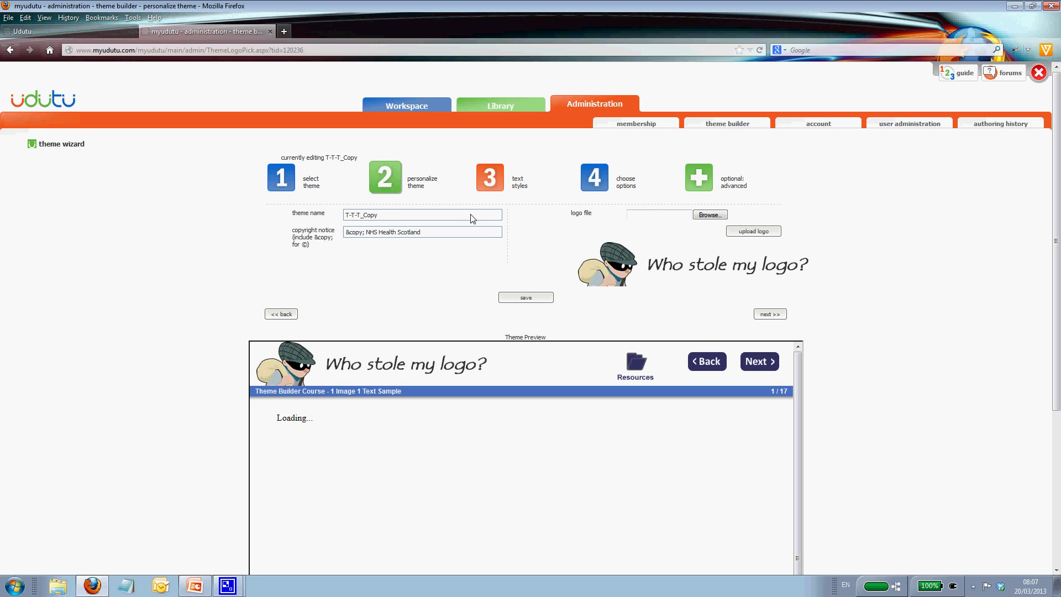
{"action": "type", "text": "Kenj"}
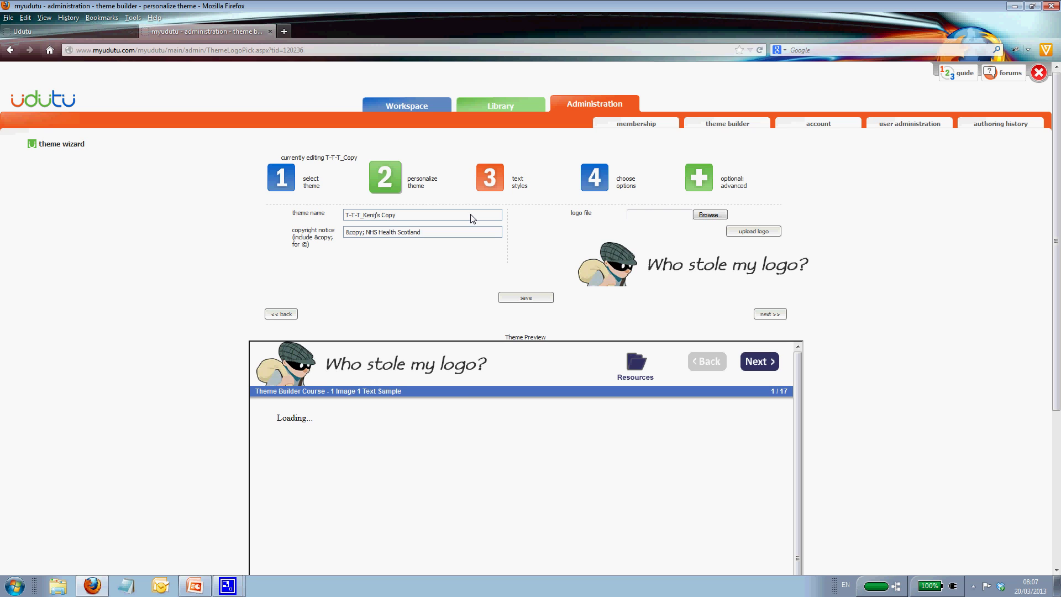
{"action": "left_click", "coordinate": [526, 299]}
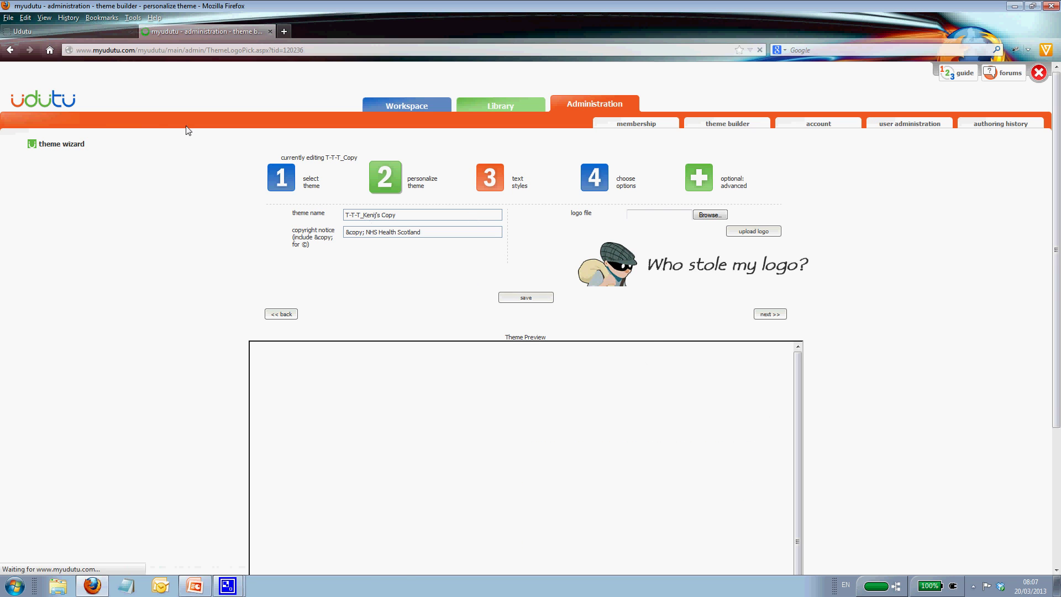
- Return to the copied course's settings and look for the cloned theme among the available themes
{"action": "left_click", "coordinate": [74, 28]}
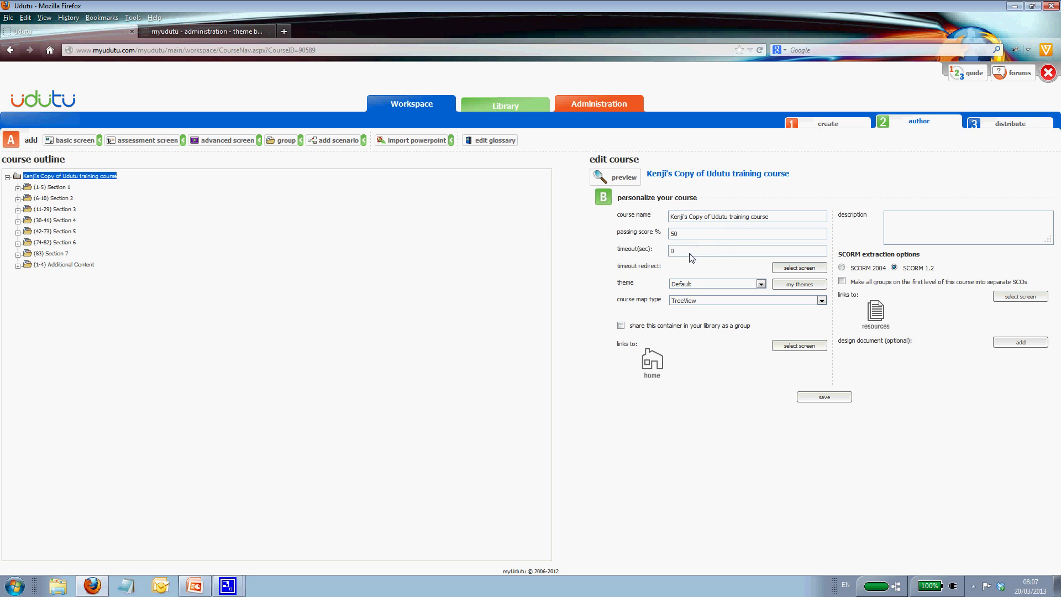
{"action": "left_click_drag", "start_coordinate": [618, 285], "coordinate": [643, 286]}
{"action": "double_click", "coordinate": [628, 286]}
{"action": "left_click", "coordinate": [759, 288]}
{"action": "left_click", "coordinate": [762, 285]}
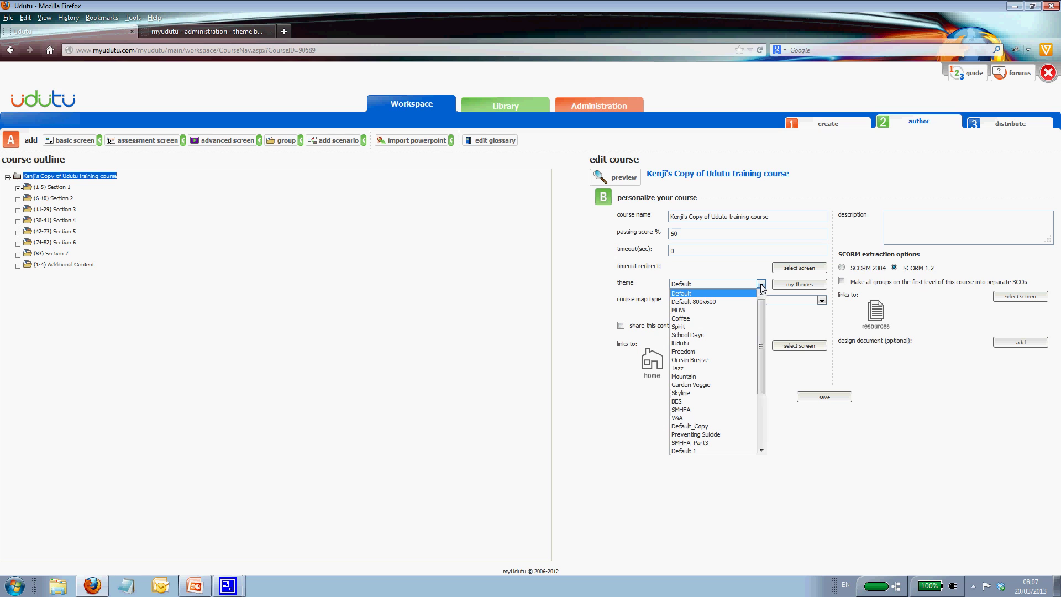
{"action": "scroll", "coordinate": [762, 312], "scroll_direction": "down", "scroll_amount": 3}
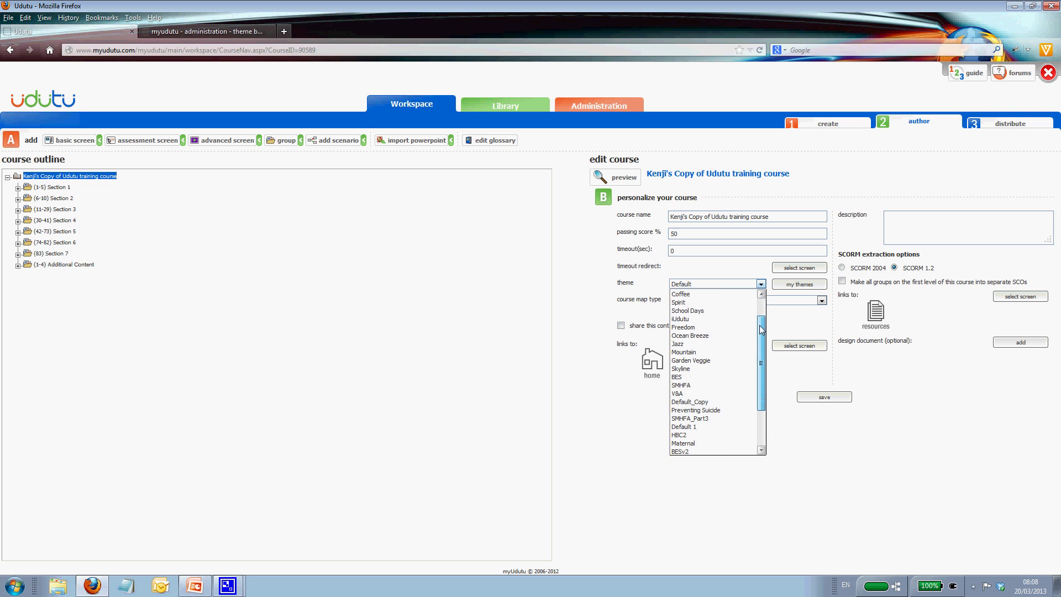
{"action": "mouse_move", "coordinate": [759, 383]}
{"action": "left_mouse_down"}
{"action": "mouse_move", "coordinate": [763, 315]}
{"action": "mouse_move", "coordinate": [762, 395]}
{"action": "left_mouse_up"}
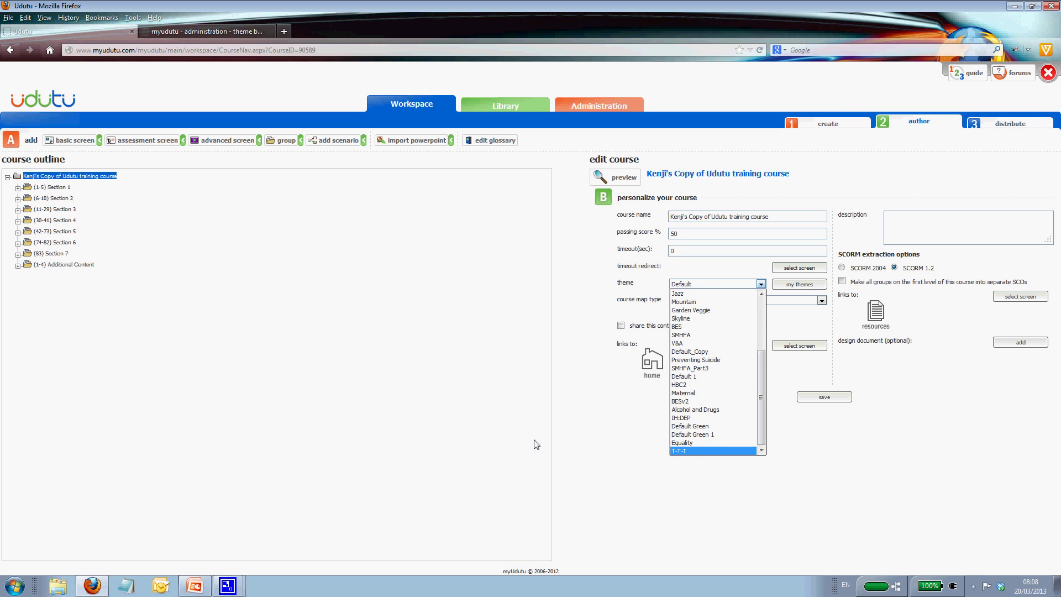
{"action": "left_click", "coordinate": [597, 432]}
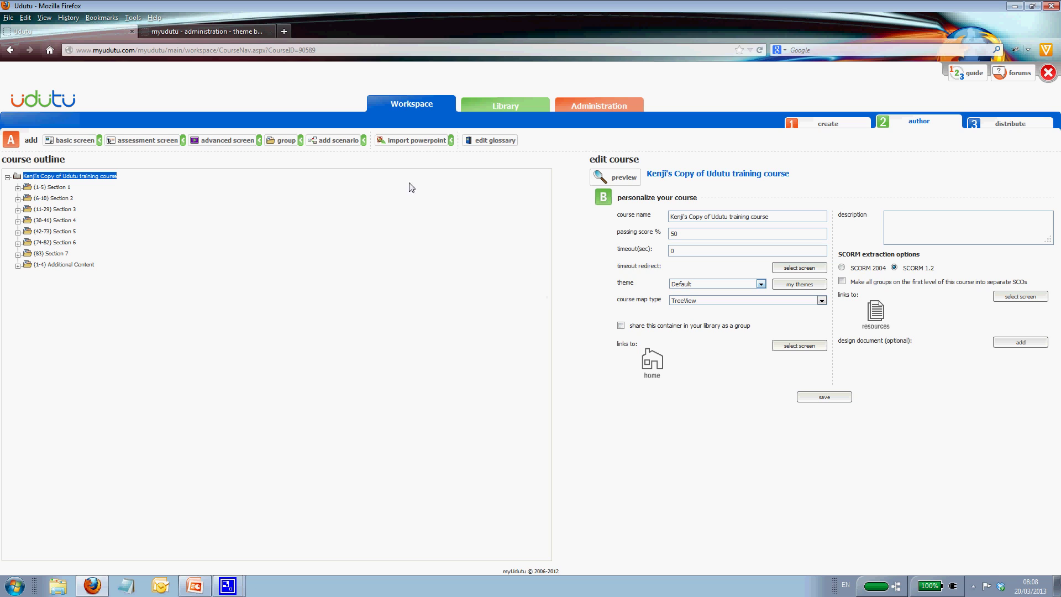
- Reload the course settings, assign the renamed T-T-T theme clone with SCORM 1.2 extraction, and save the course
{"action": "left_click", "coordinate": [760, 50]}
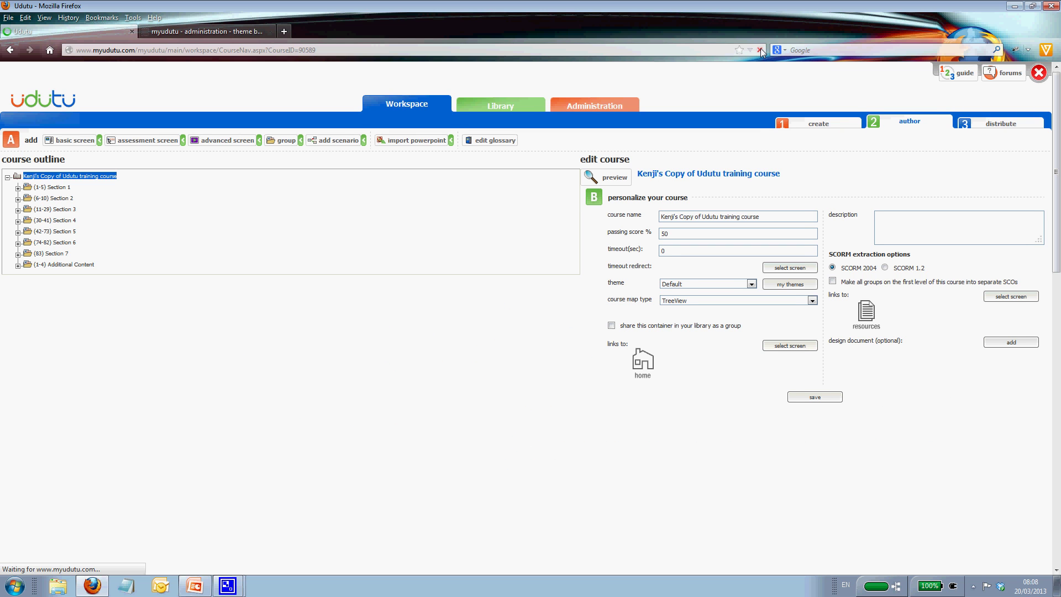
{"action": "left_click", "coordinate": [761, 283]}
{"action": "scroll", "coordinate": [716, 353], "scroll_direction": "down", "scroll_amount": 4}
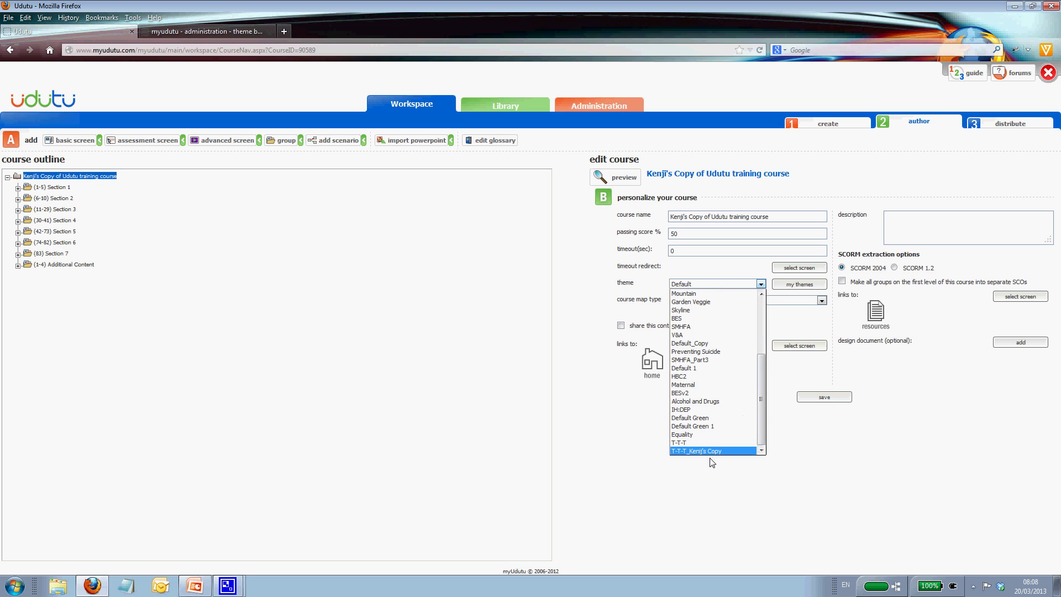
{"action": "left_click", "coordinate": [707, 451]}
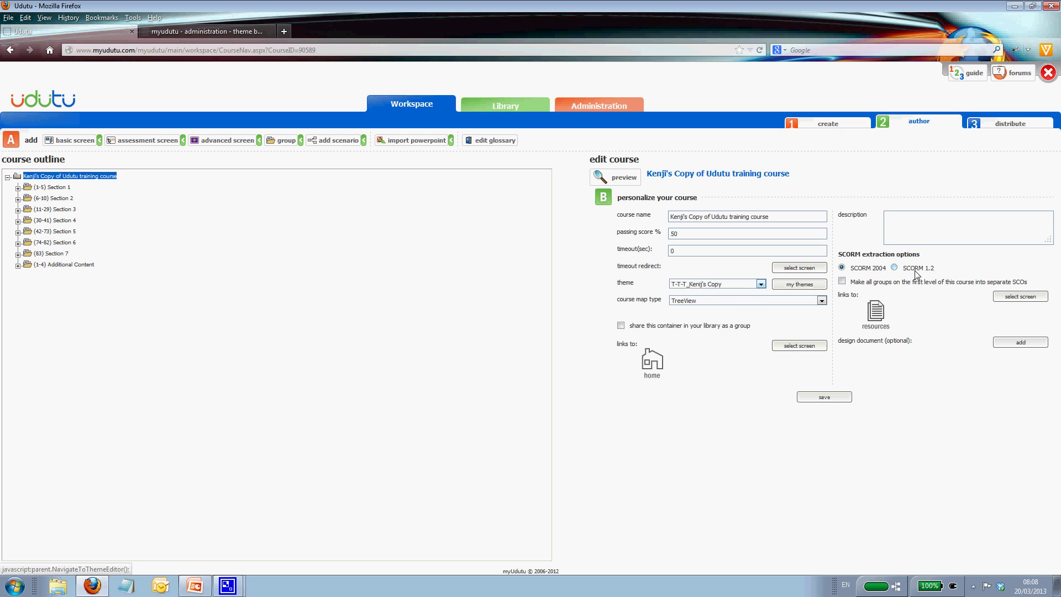
{"action": "left_click", "coordinate": [894, 267]}
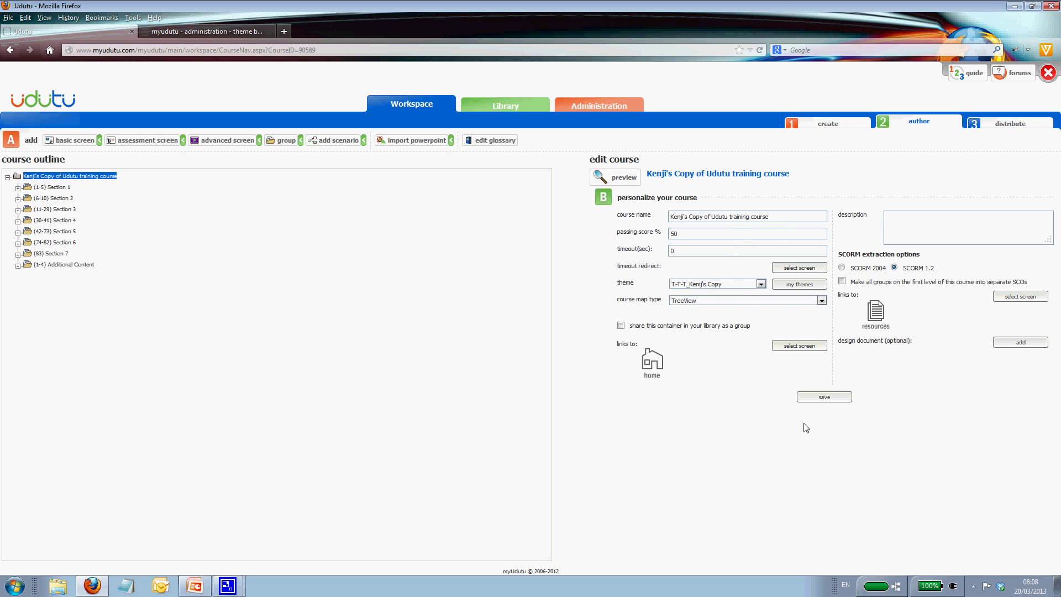
{"action": "left_click", "coordinate": [825, 398]}
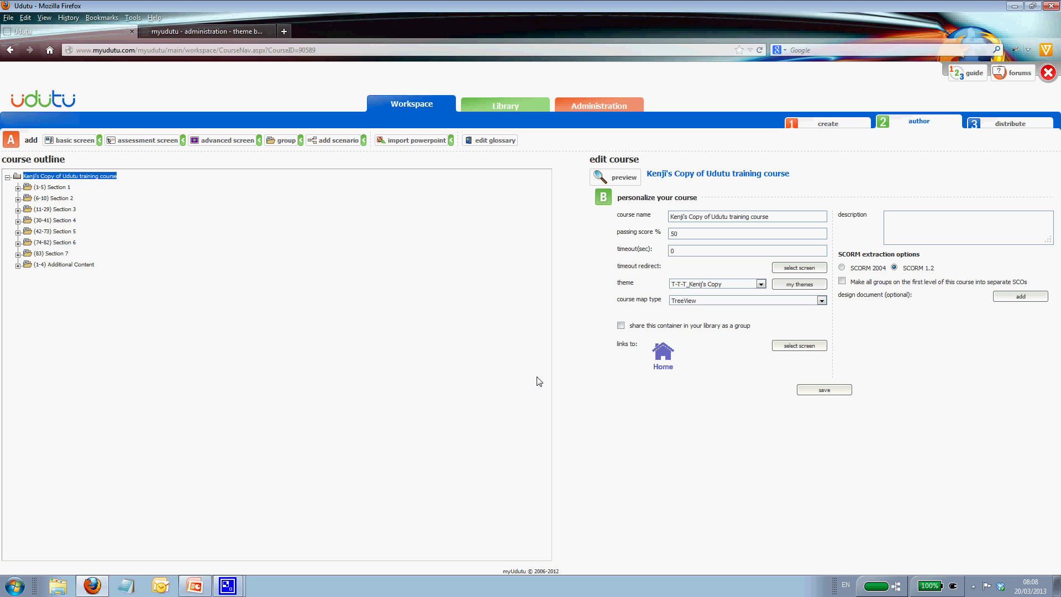
{"action": "left_click", "coordinate": [227, 585]}
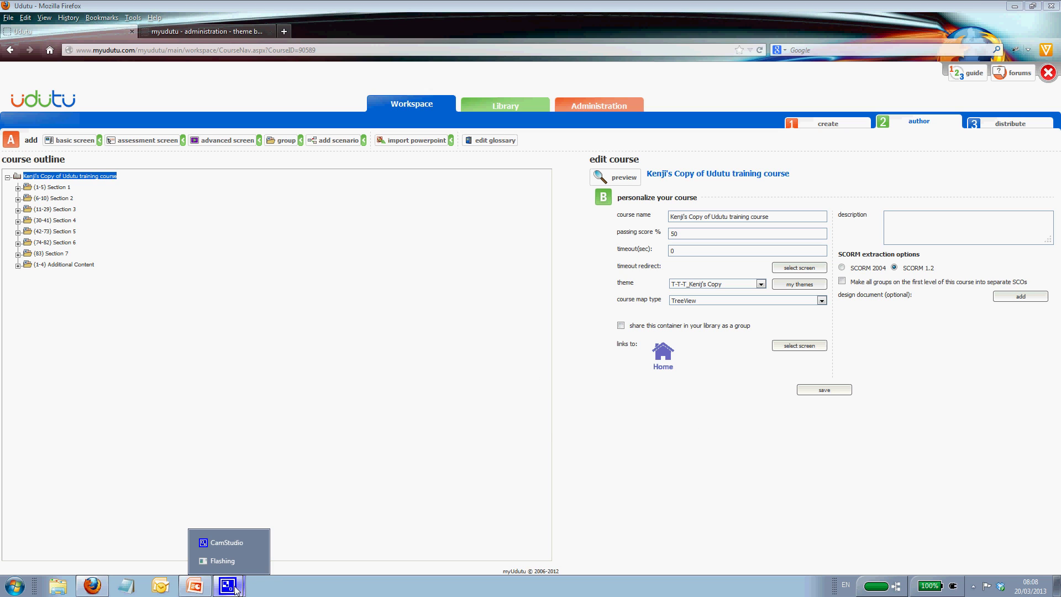